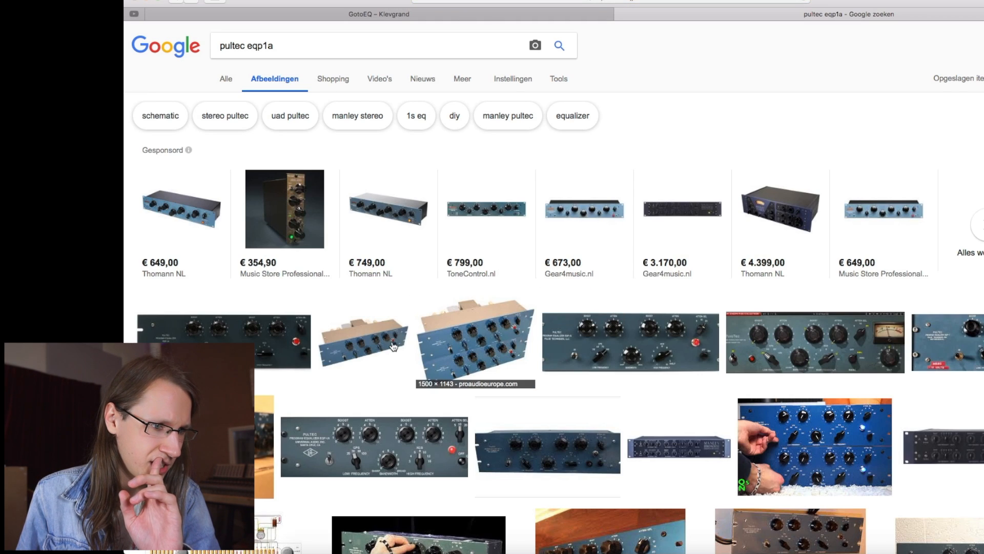
View a Pultec EQP-1A photo and read the Hardware-style Dynamic EQ description on the GotoEQ page.
{"action": "left_click", "coordinate": [363, 343]}
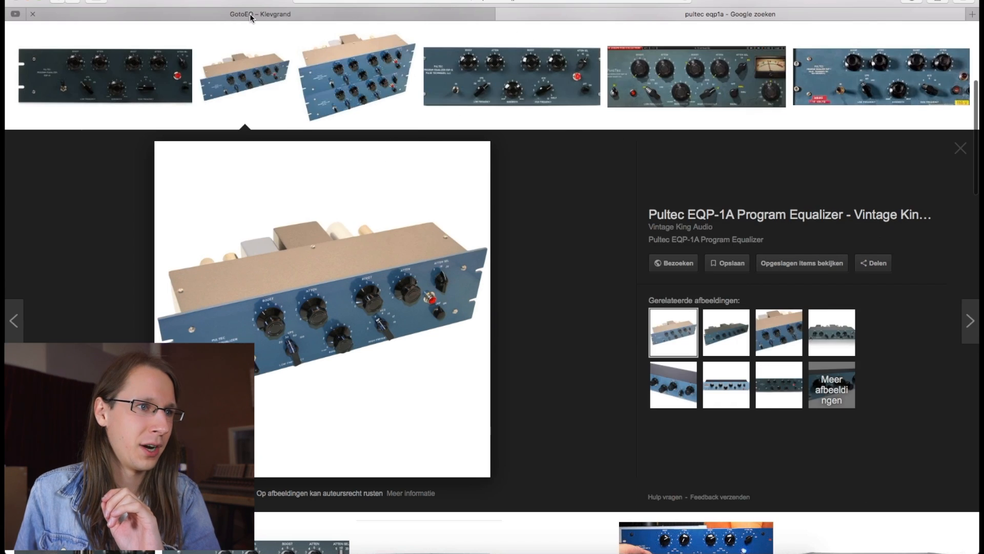
{"action": "left_click", "coordinate": [366, 14]}
{"action": "left_click_drag", "start_coordinate": [225, 110], "coordinate": [449, 112]}
{"action": "left_click", "coordinate": [450, 112]}
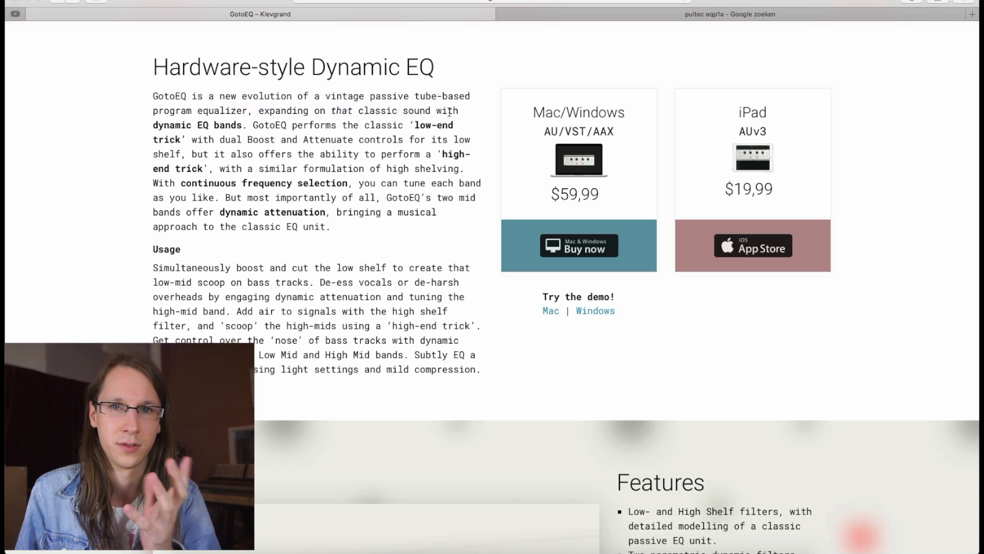
{"action": "left_click_drag", "start_coordinate": [288, 126], "coordinate": [357, 127]}
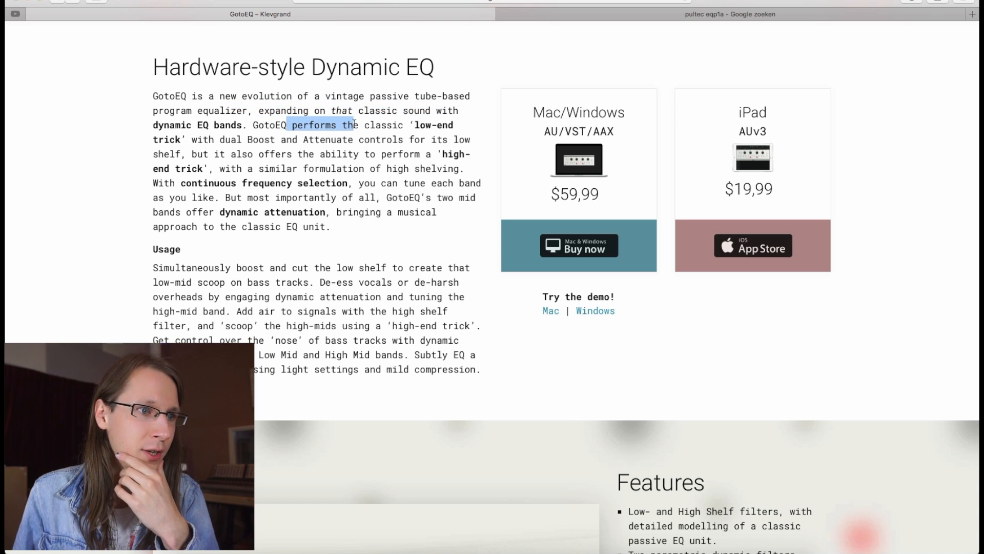
{"action": "left_click", "coordinate": [357, 126]}
{"action": "left_click_drag", "start_coordinate": [224, 140], "coordinate": [406, 139]}
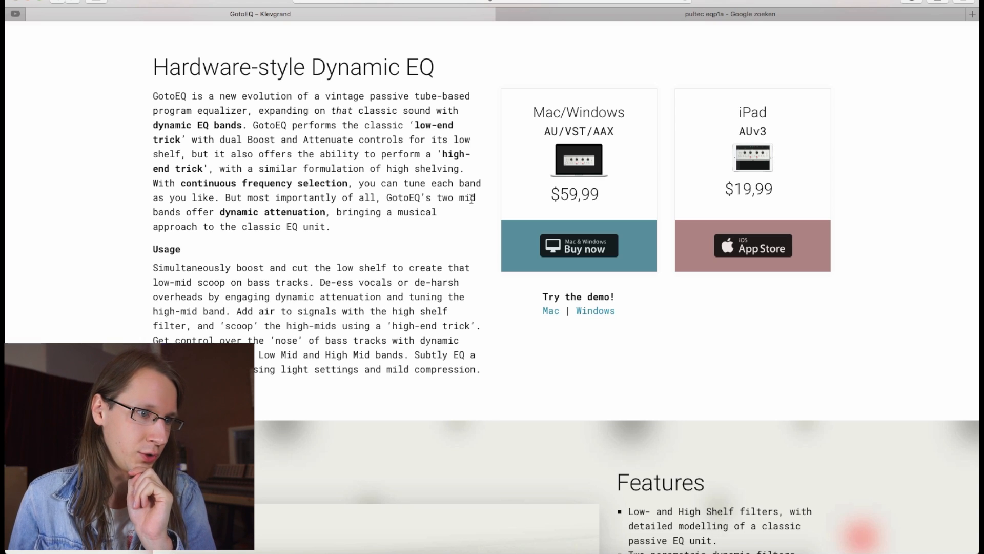
{"action": "left_click_drag", "start_coordinate": [236, 212], "coordinate": [301, 211]}
{"action": "left_click", "coordinate": [341, 212]}
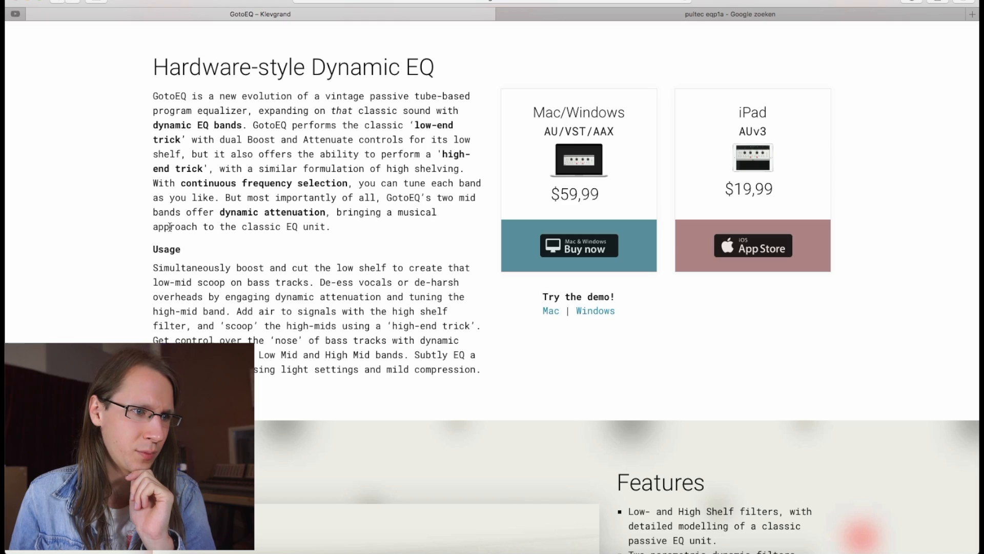
{"action": "left_click_drag", "start_coordinate": [180, 227], "coordinate": [313, 229]}
{"action": "left_click", "coordinate": [329, 228]}
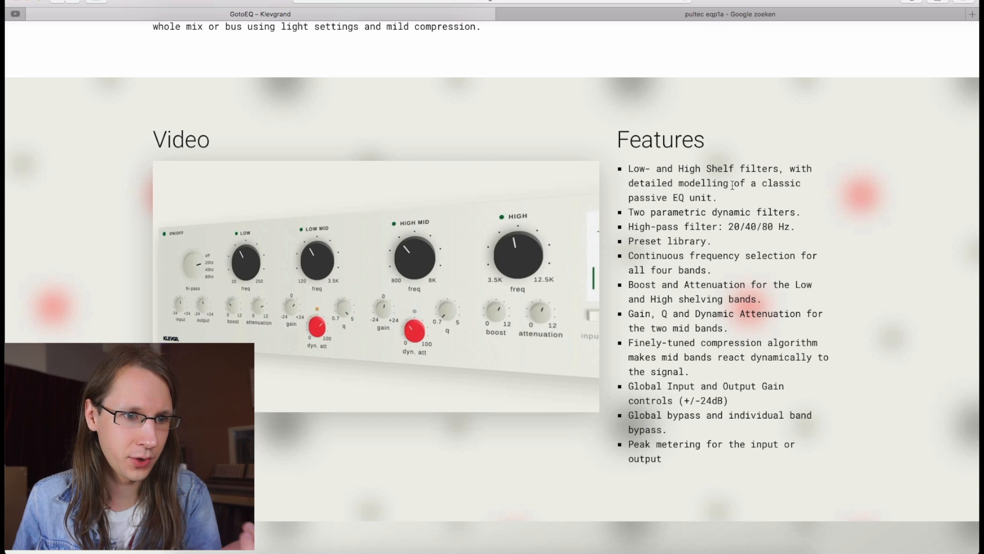
Examine the Features list and the Anatomy section on the GotoEQ product page.
{"action": "scroll", "coordinate": [731, 210], "scroll_direction": "down", "scroll_amount": 1}
{"action": "left_click_drag", "start_coordinate": [718, 193], "coordinate": [787, 217]}
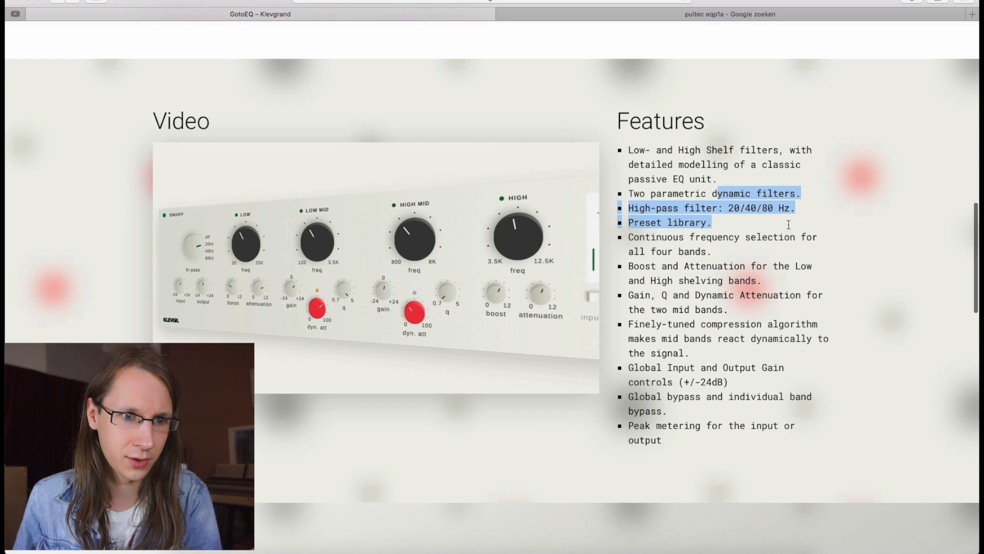
{"action": "left_click", "coordinate": [788, 224]}
{"action": "scroll", "coordinate": [788, 224], "scroll_direction": "down", "scroll_amount": 5}
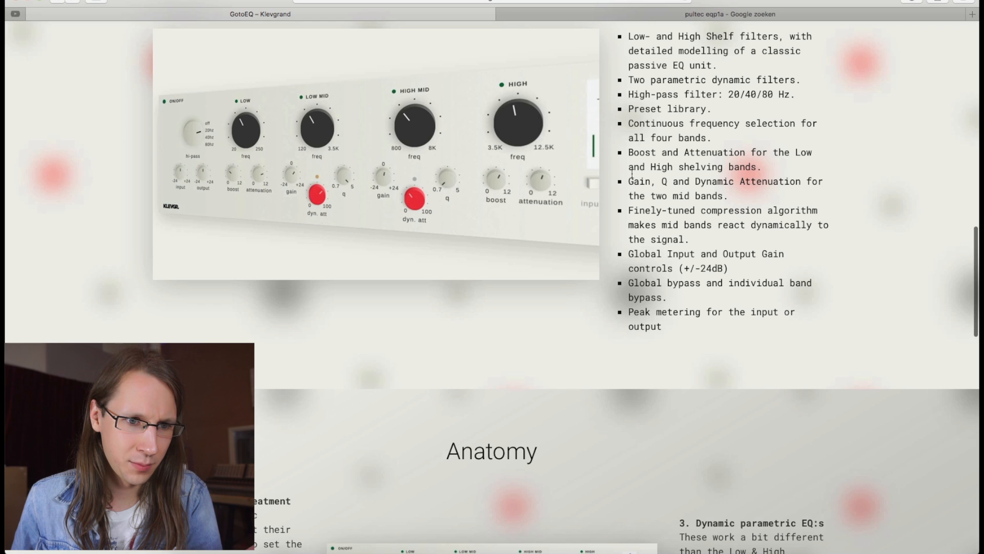
{"action": "scroll", "coordinate": [668, 285], "scroll_direction": "down", "scroll_amount": 8}
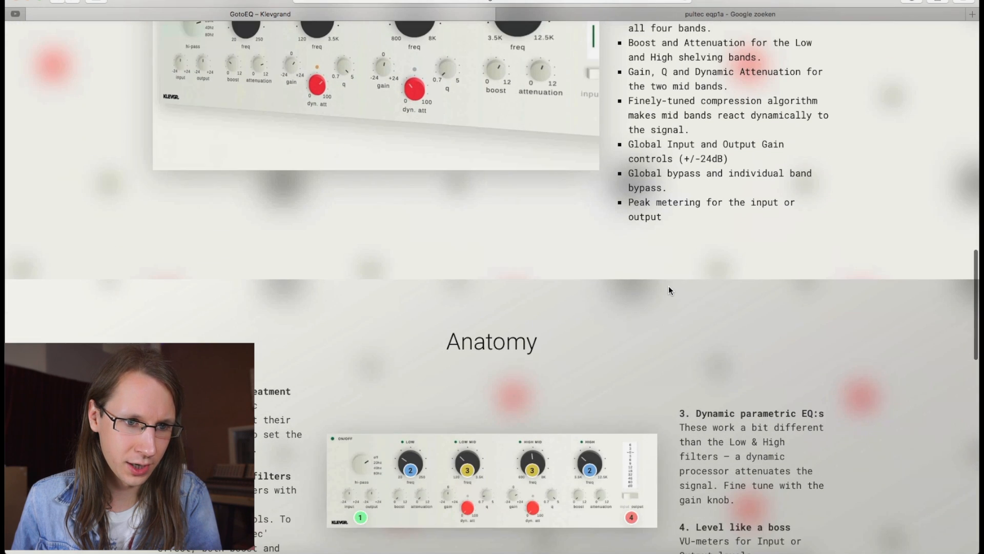
{"action": "scroll", "coordinate": [669, 290], "scroll_direction": "down", "scroll_amount": 7}
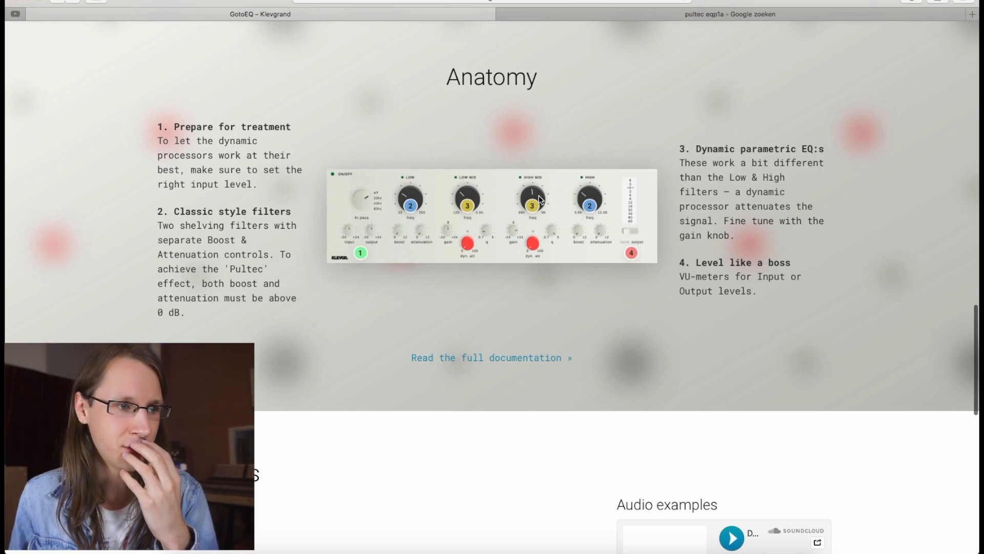
{"action": "scroll", "coordinate": [512, 192], "scroll_direction": "down", "scroll_amount": 11}
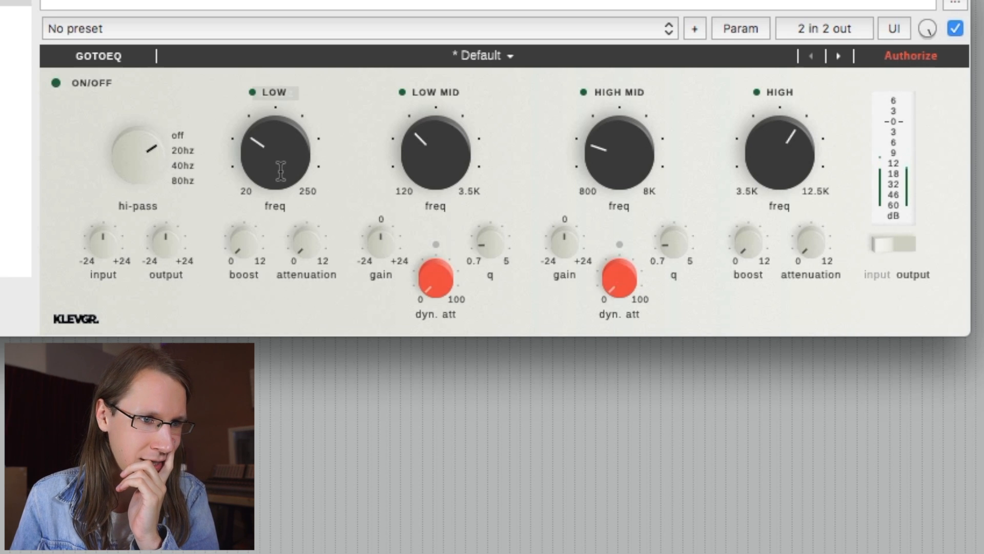
Sweep GotoEQ's Low band frequency up to about 108 Hz and back down near the low end of its range.
{"action": "left_click_drag", "start_coordinate": [280, 168], "coordinate": [252, 82]}
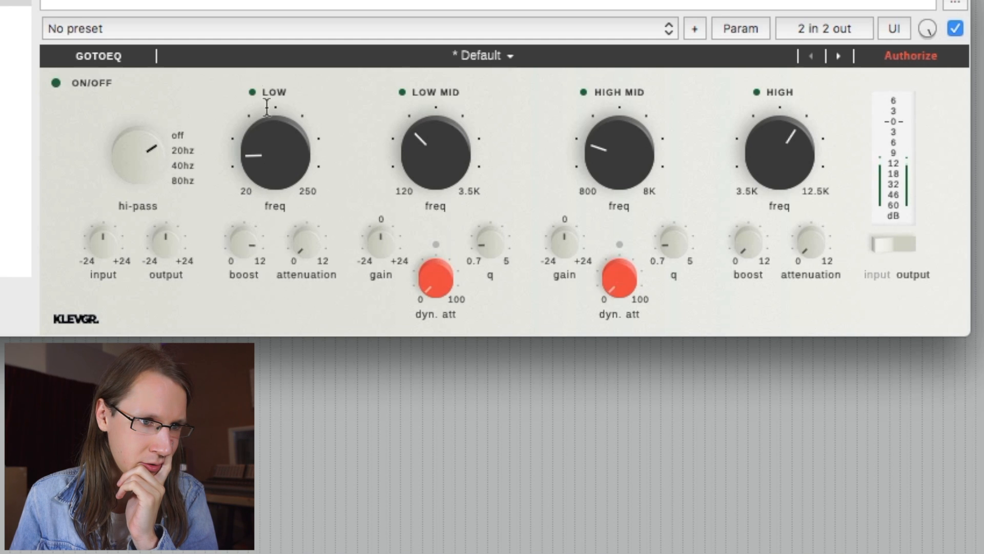
{"action": "left_click_drag", "start_coordinate": [273, 138], "coordinate": [288, 152]}
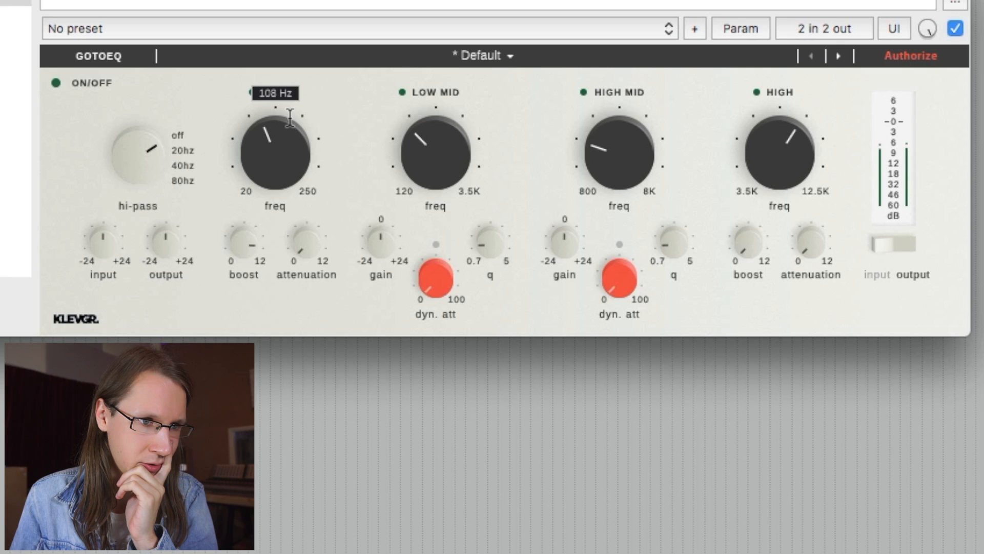
{"action": "left_click_drag", "start_coordinate": [289, 119], "coordinate": [282, 159]}
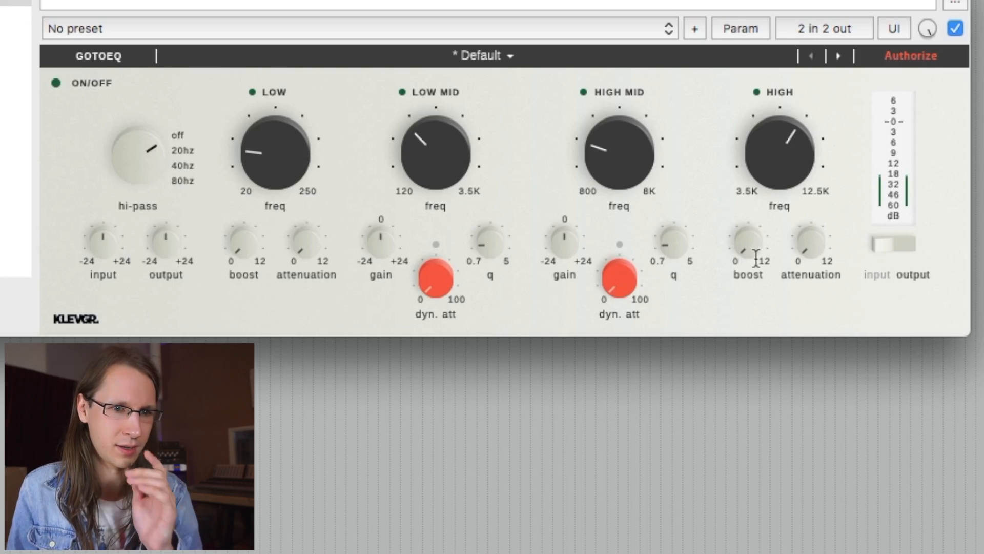
Audition a High band boost above 10 dB while sweeping its frequency to maximum and partway back, and return the boost to 0.
{"action": "left_click_drag", "start_coordinate": [754, 254], "coordinate": [742, 114]}
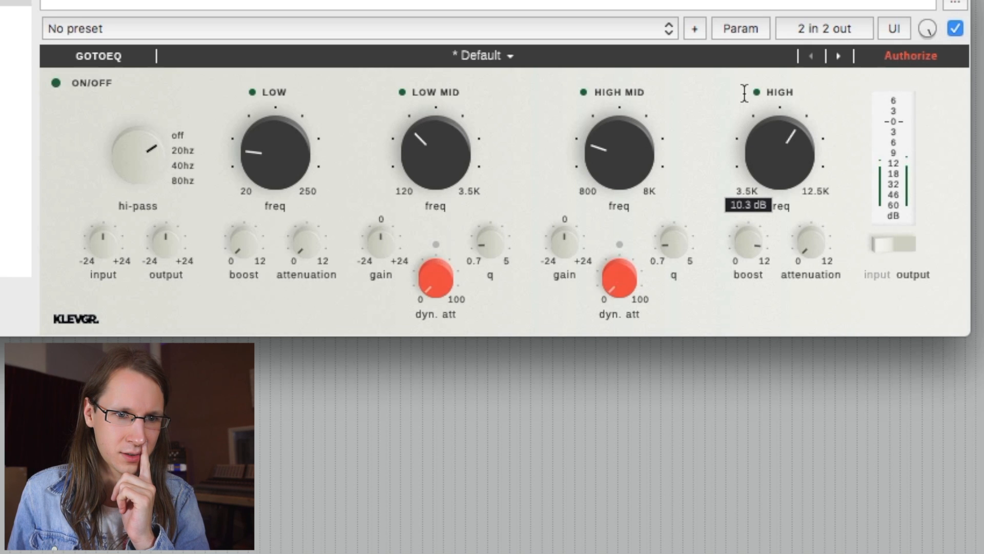
{"action": "left_click_drag", "start_coordinate": [767, 154], "coordinate": [776, 31]}
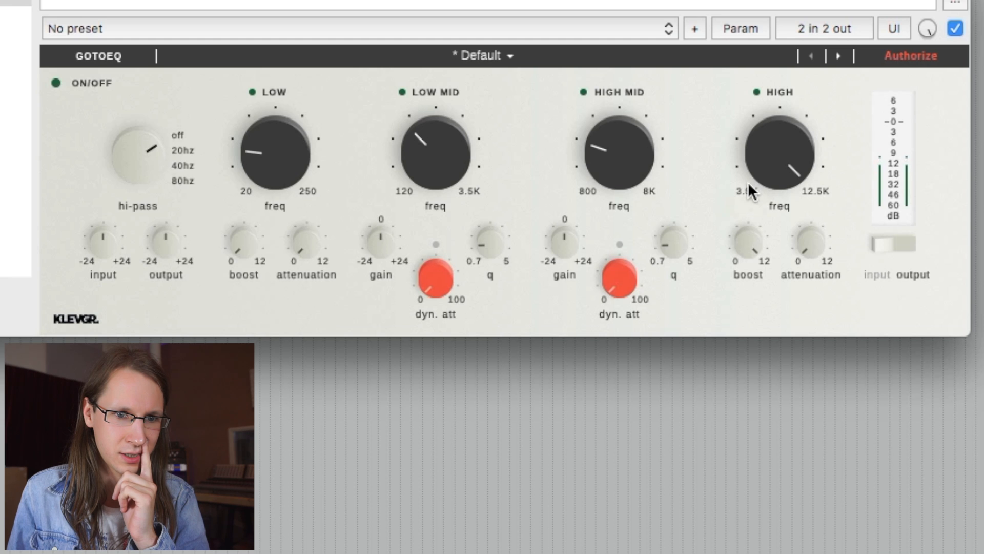
{"action": "left_click_drag", "start_coordinate": [767, 140], "coordinate": [767, 176]}
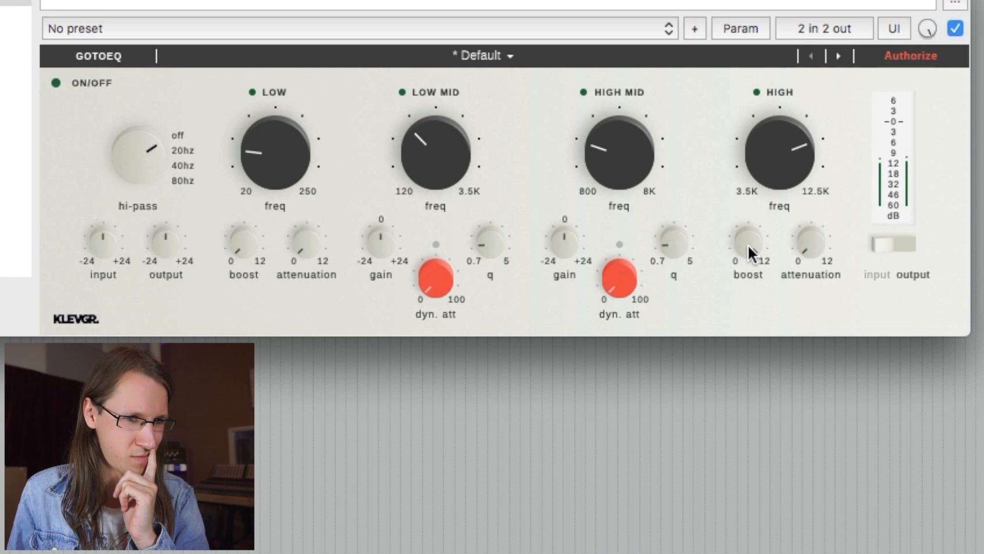
{"action": "left_click_drag", "start_coordinate": [748, 241], "coordinate": [747, 279]}
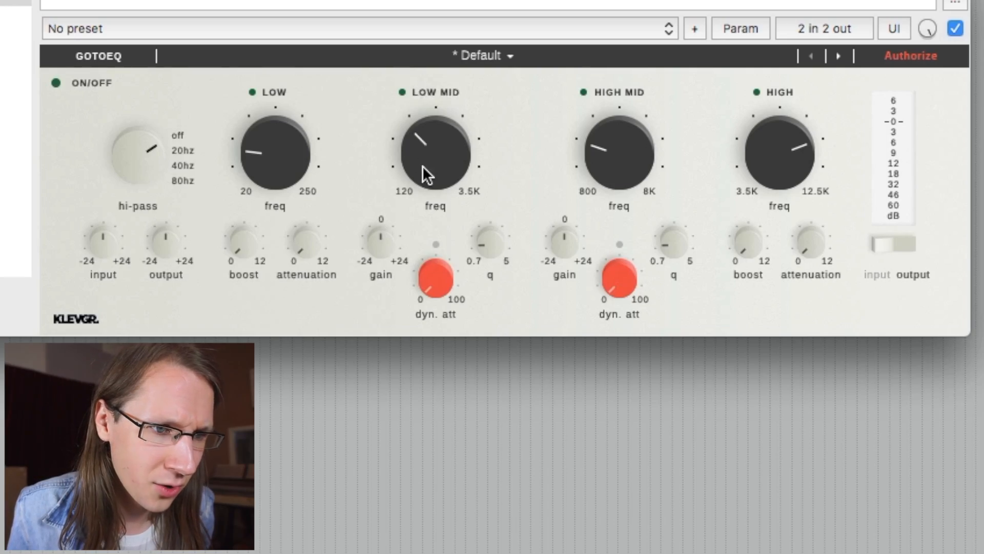
Raise the Low Mid frequency to about the middle of its range and try dynamic attenuation amounts between about 44% and 78%.
{"action": "mouse_move", "coordinate": [422, 165]}
{"action": "left_mouse_down"}
{"action": "mouse_move", "coordinate": [417, 135]}
{"action": "mouse_move", "coordinate": [419, 154]}
{"action": "left_mouse_up"}
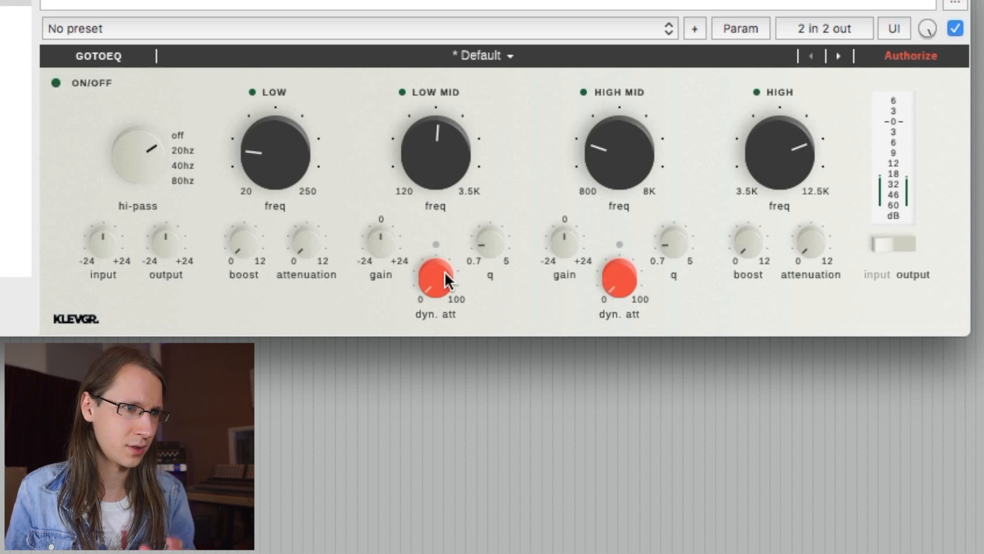
{"action": "left_click_drag", "start_coordinate": [438, 278], "coordinate": [440, 228]}
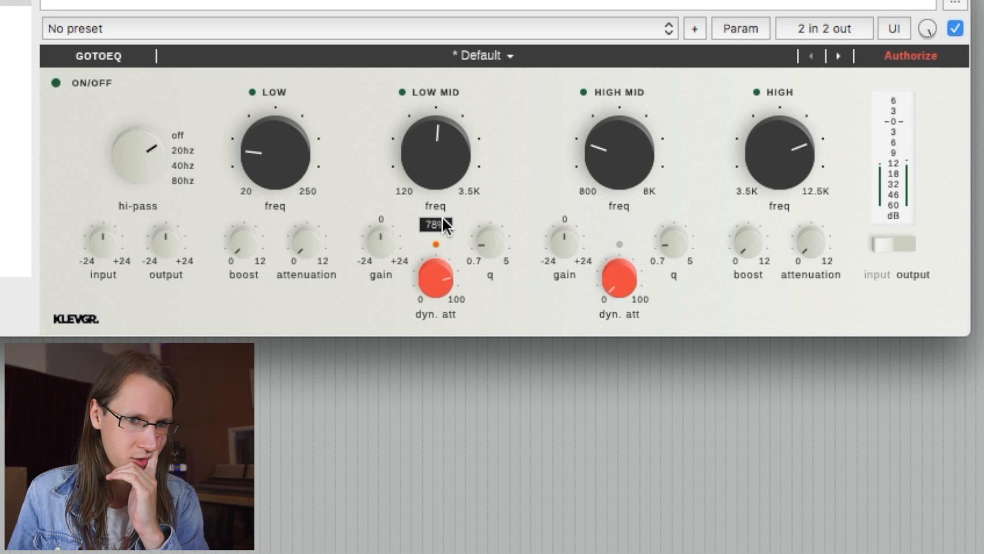
{"action": "left_click_drag", "start_coordinate": [442, 217], "coordinate": [440, 241]}
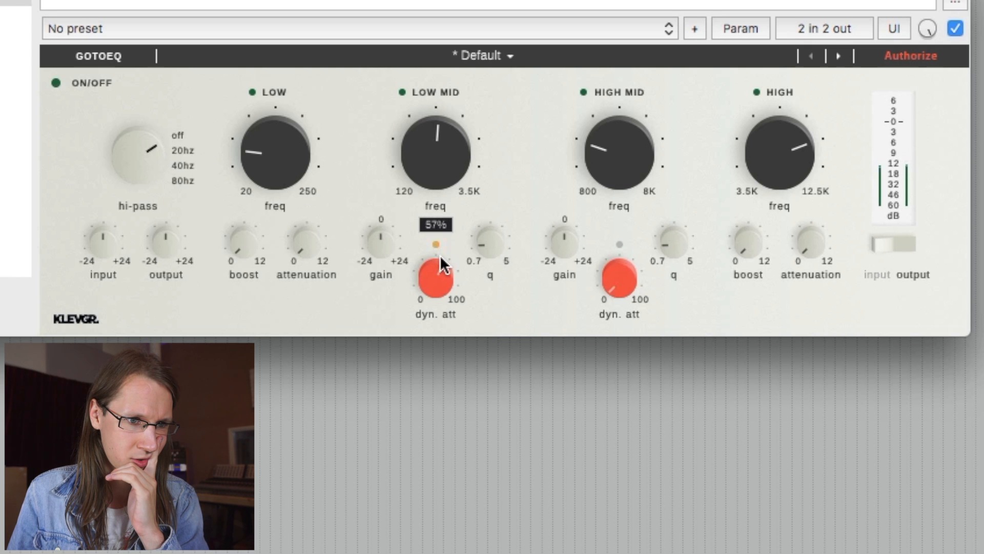
{"action": "left_click_drag", "start_coordinate": [440, 254], "coordinate": [439, 263]}
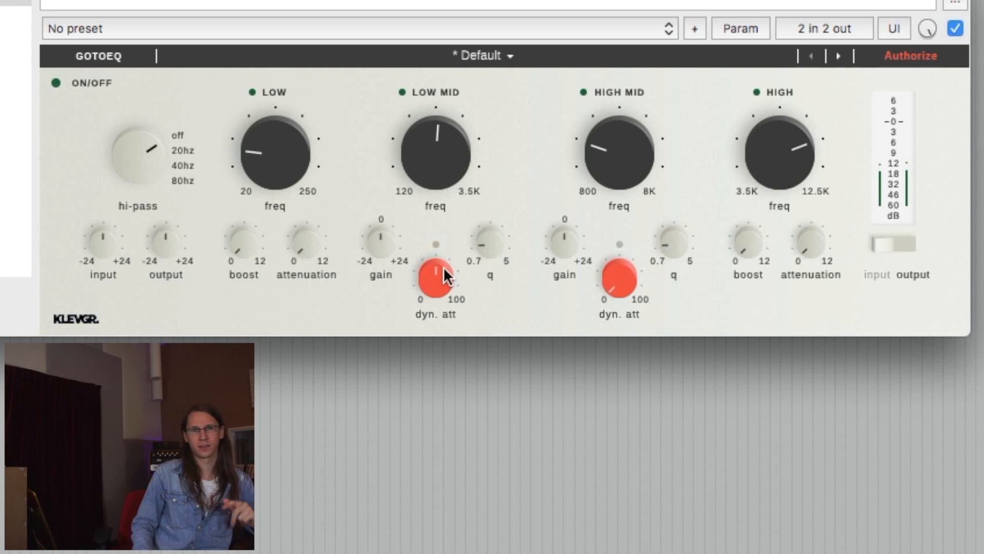
{"action": "left_click_drag", "start_coordinate": [444, 266], "coordinate": [444, 281]}
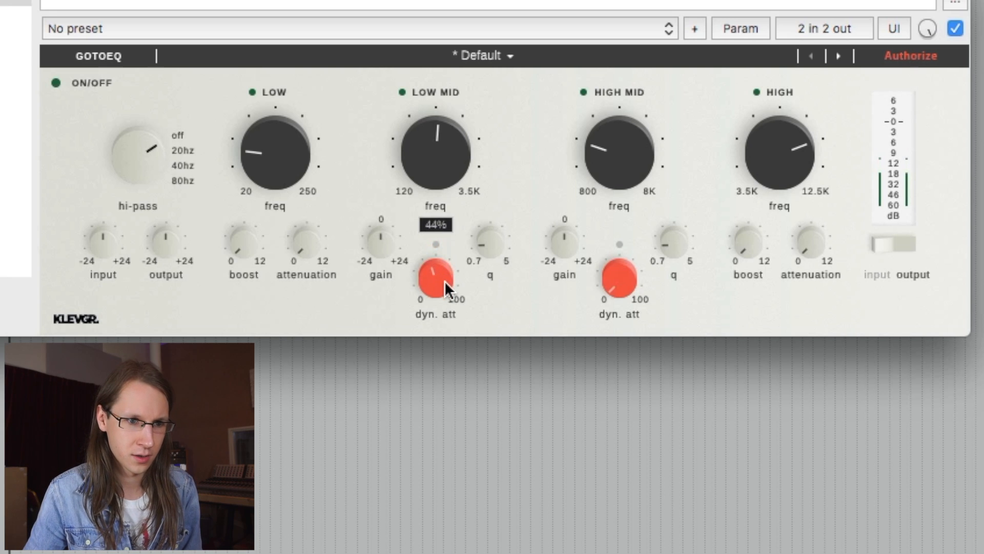
{"action": "left_click_drag", "start_coordinate": [447, 240], "coordinate": [448, 231]}
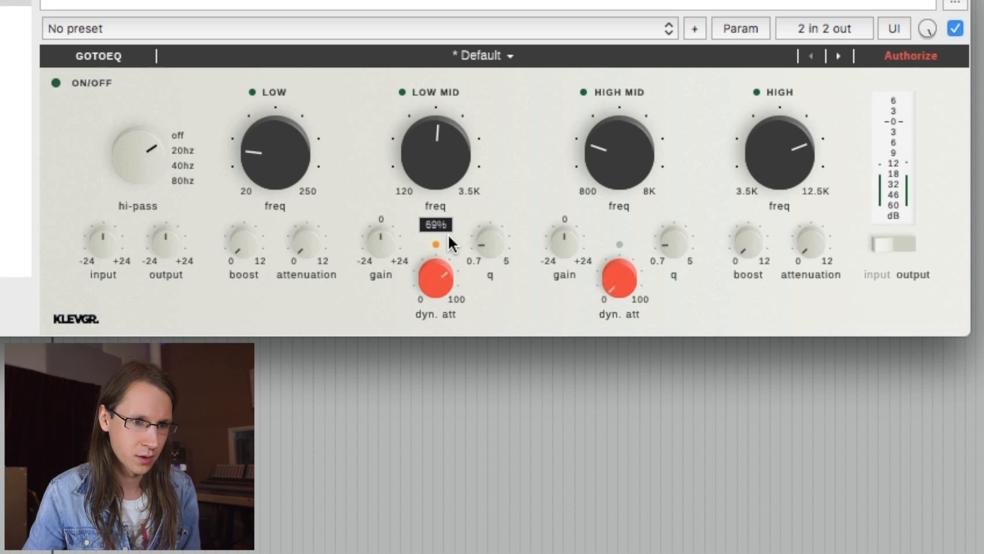
{"action": "mouse_move", "coordinate": [448, 229]}
{"action": "left_mouse_down"}
{"action": "mouse_move", "coordinate": [444, 177]}
{"action": "mouse_move", "coordinate": [444, 232]}
{"action": "left_mouse_up"}
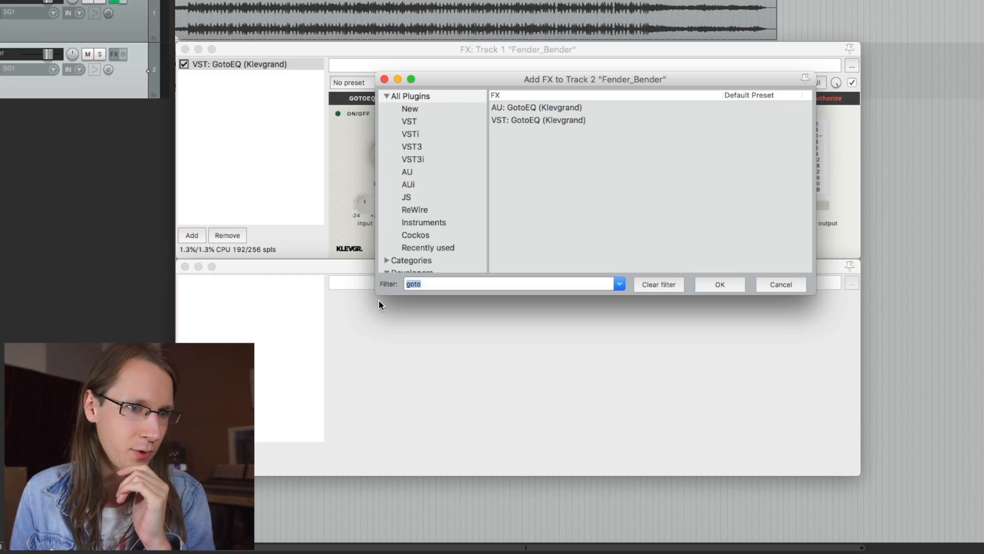
Add the VST3 FabFilter Pro-Q 2 to track 2 and send track 1's audio channels 1/2 to track 2's channels 3/4.
{"action": "type", "text": "pro-q"}
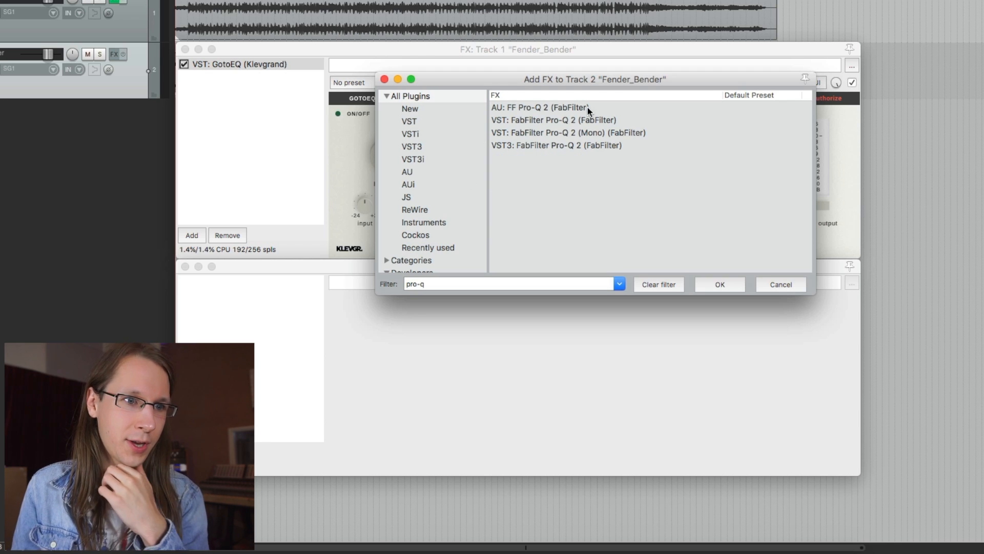
{"action": "double_click", "coordinate": [589, 146]}
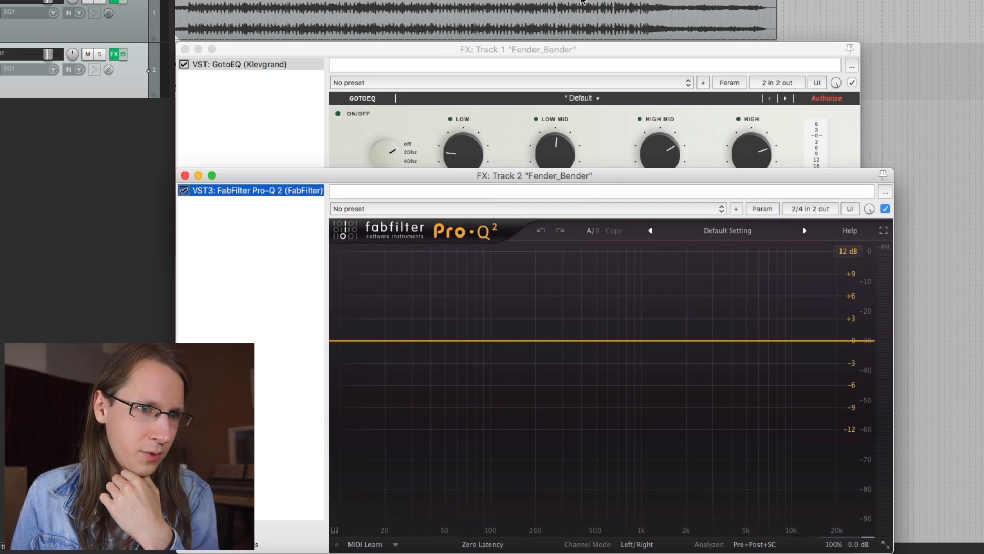
{"action": "left_click_drag", "start_coordinate": [580, 50], "coordinate": [580, 1]}
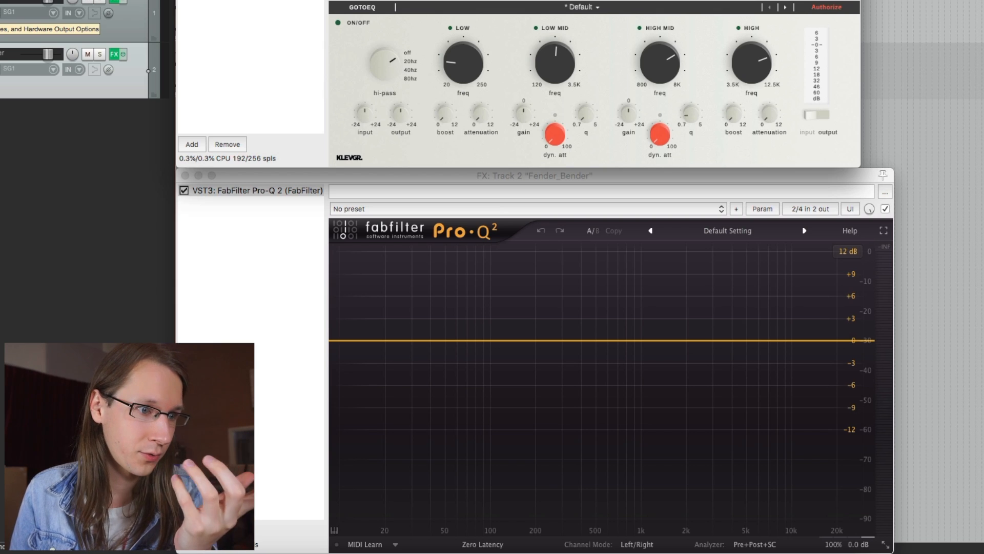
{"action": "left_click_drag", "start_coordinate": [616, 328], "coordinate": [617, 328]}
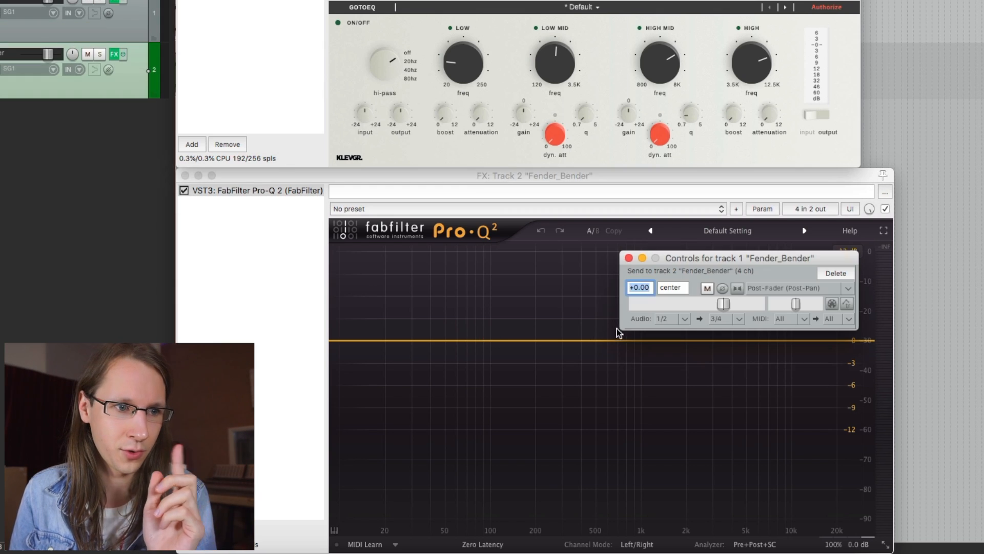
{"action": "left_click", "coordinate": [629, 258]}
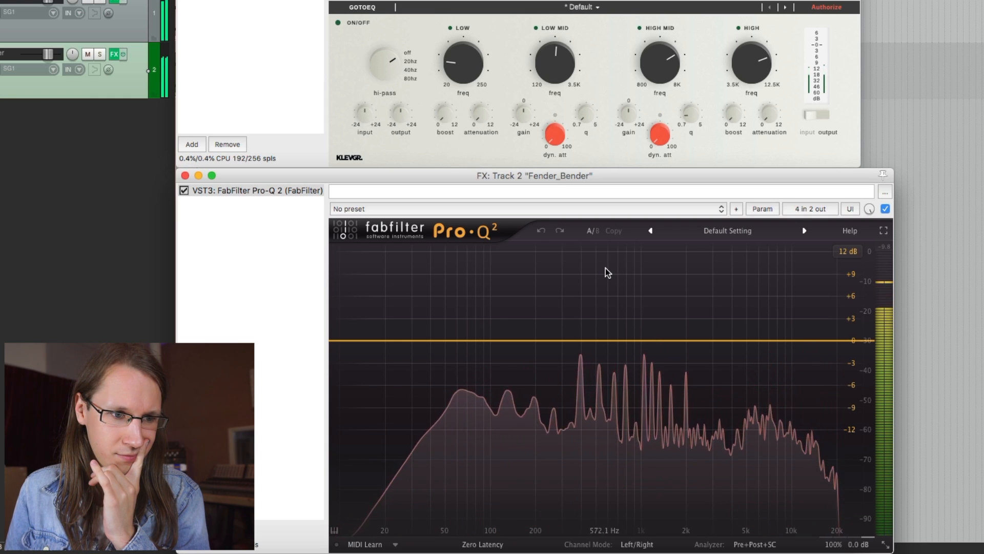
Raise GotoEQ's Low boost and run EQ Match in Pro-Q 2 with Side Chain as the reference to generate the matching curve.
{"action": "left_click", "coordinate": [477, 68]}
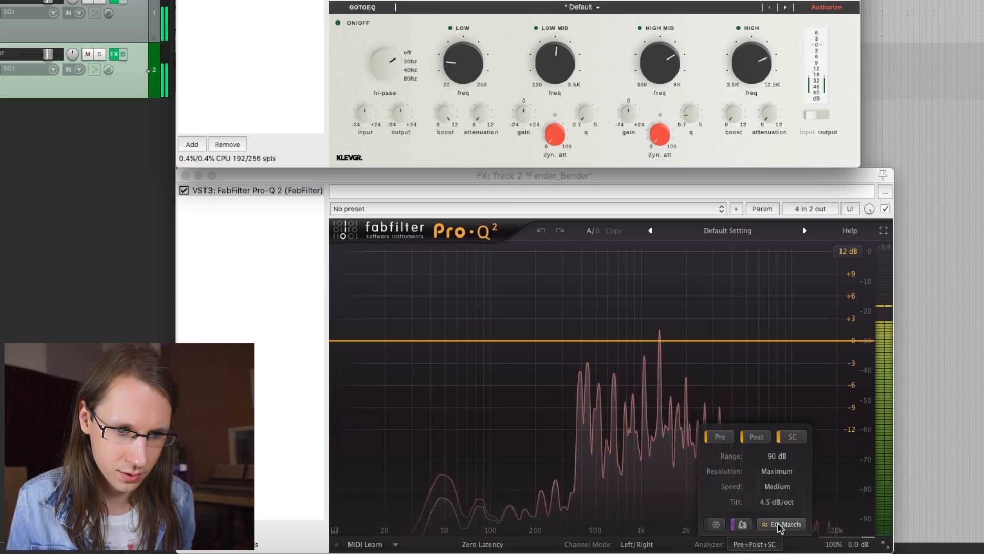
{"action": "left_click", "coordinate": [778, 525]}
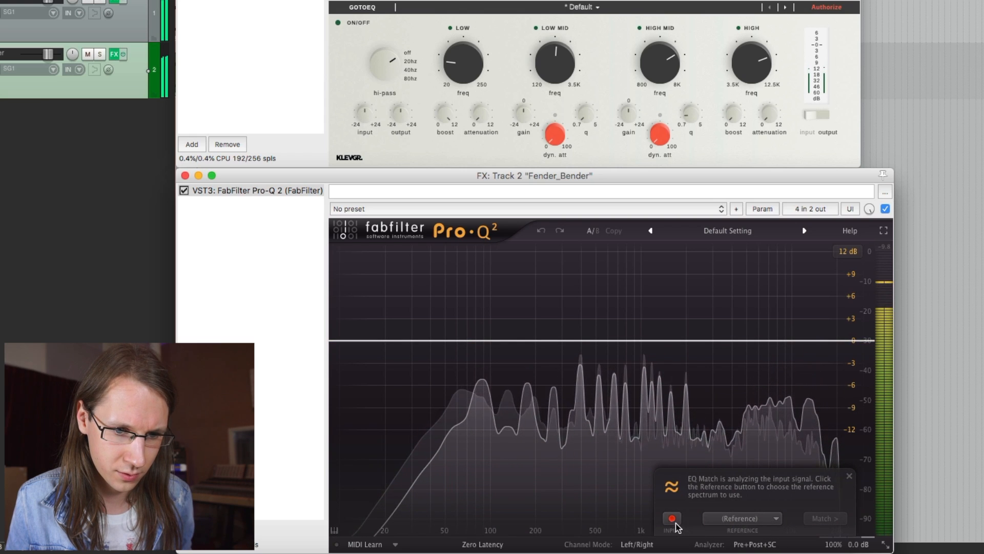
{"action": "left_click", "coordinate": [776, 518]}
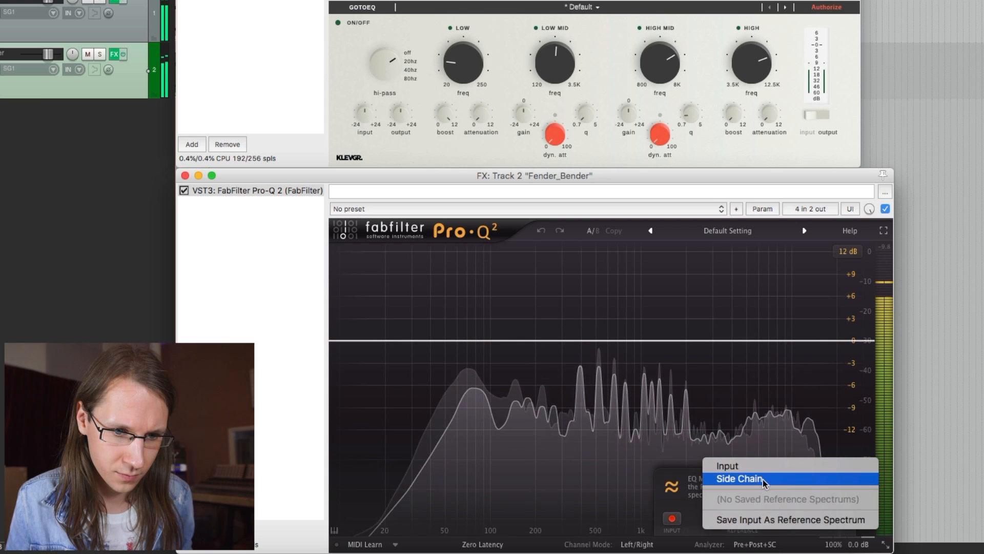
{"action": "left_click", "coordinate": [743, 477]}
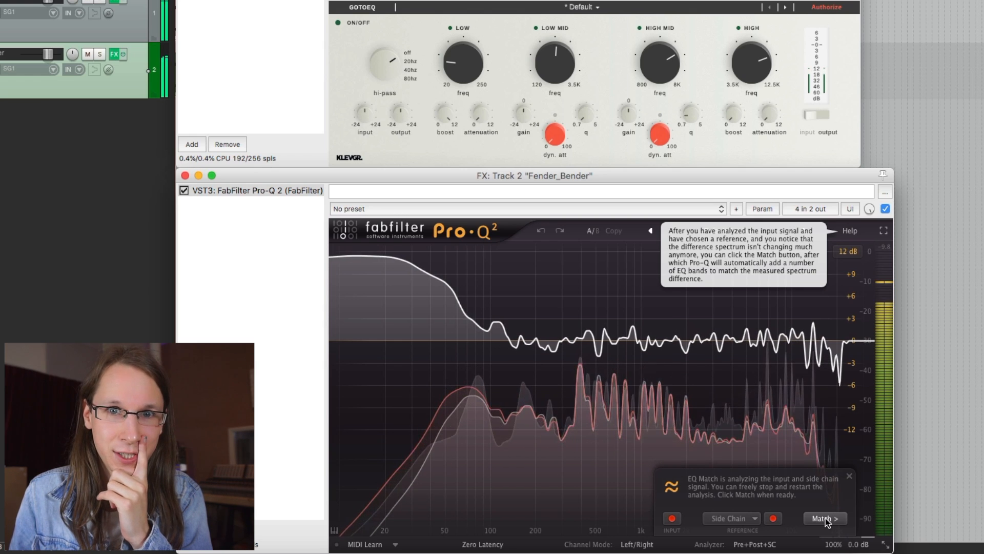
{"action": "left_click", "coordinate": [825, 518]}
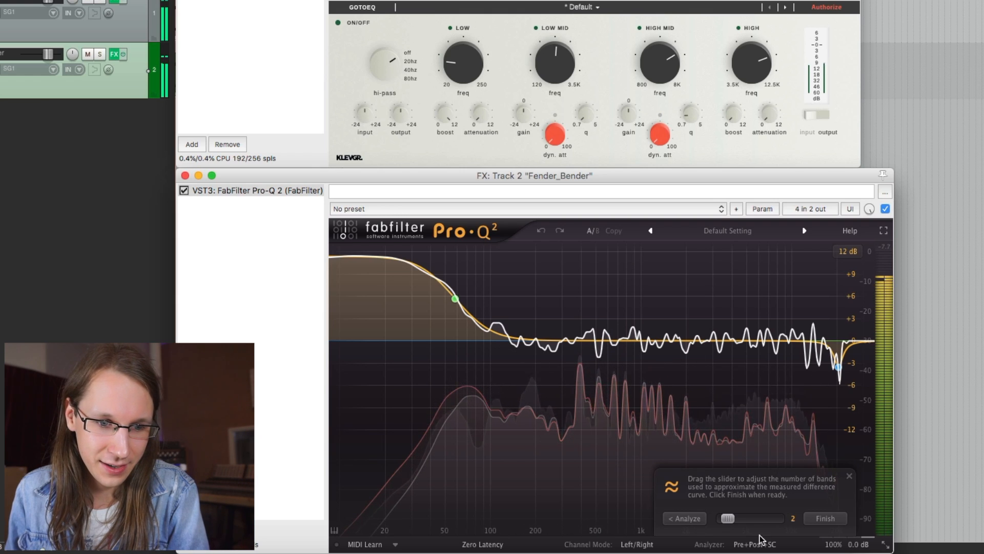
Raise the EQ Match approximation to 24 bands, return to the analysis and generate a fresh curve against the Side Chain reference.
{"action": "left_click_drag", "start_coordinate": [765, 519], "coordinate": [778, 518]}
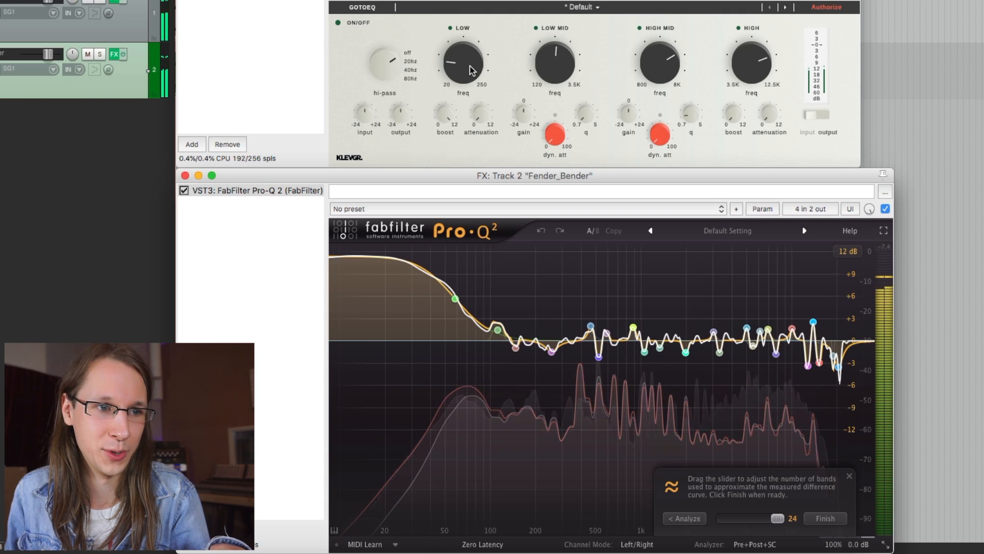
{"action": "left_click", "coordinate": [680, 116]}
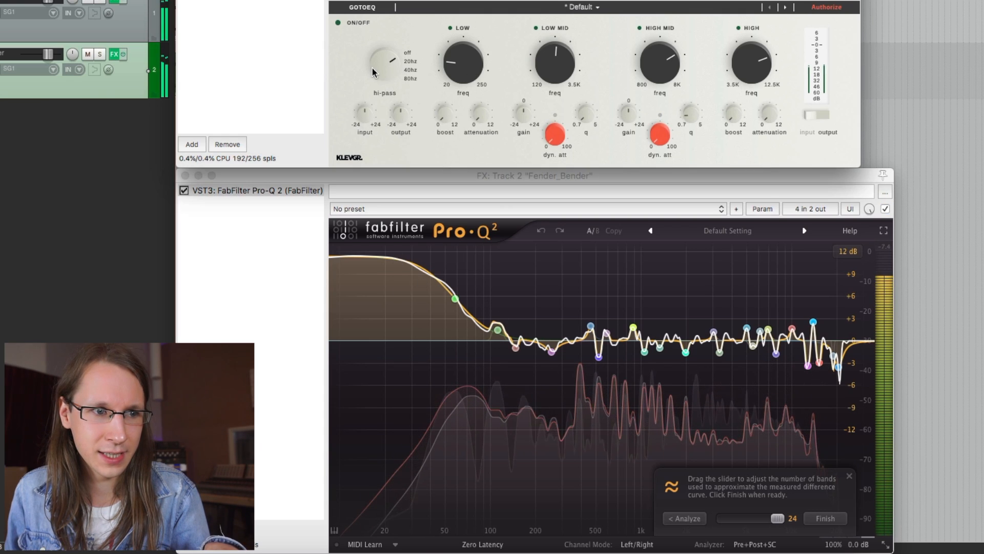
{"action": "left_click", "coordinate": [678, 520]}
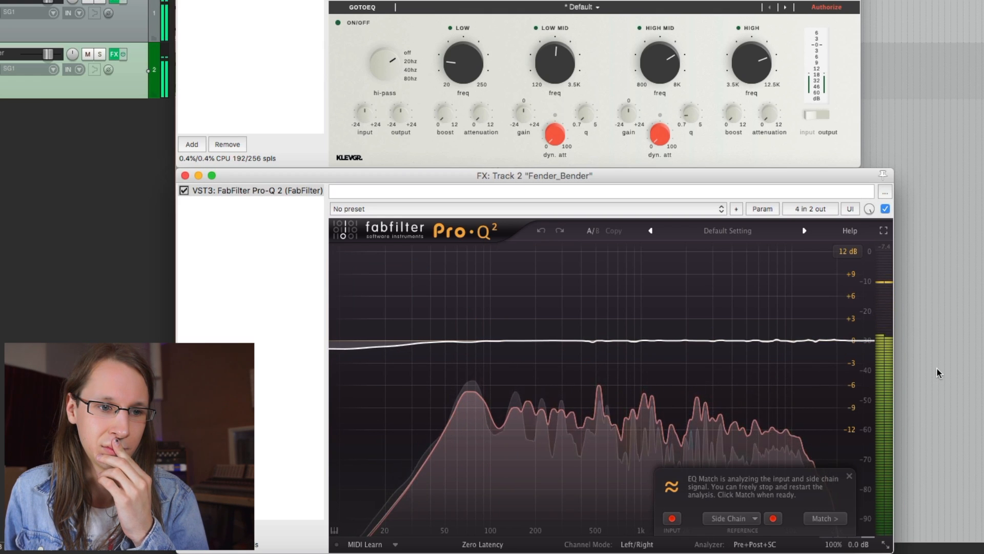
{"action": "left_click", "coordinate": [823, 519]}
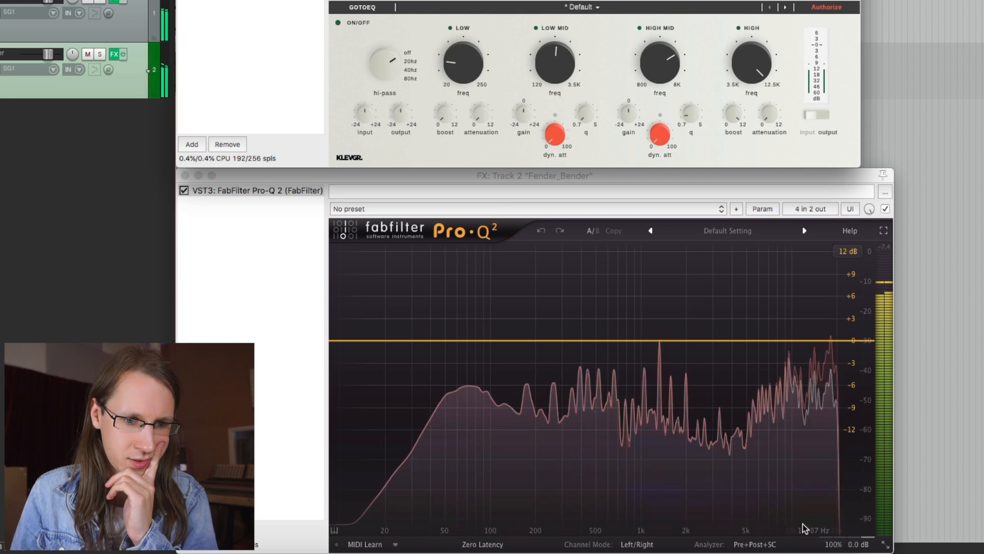
Run EQ Match again with Side Chain as the reference to measure the curve of GotoEQ's High boost.
{"action": "left_click", "coordinate": [775, 544]}
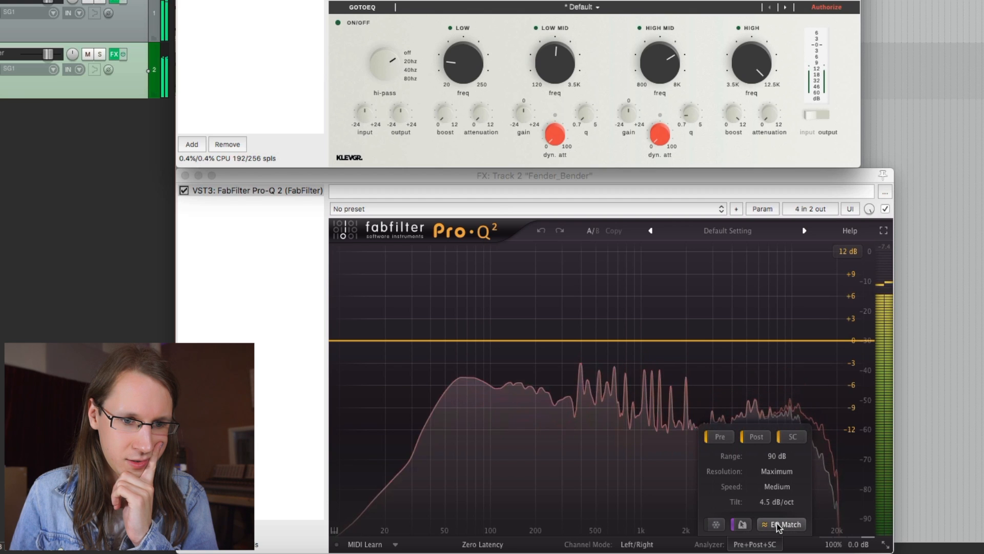
{"action": "left_click", "coordinate": [779, 524]}
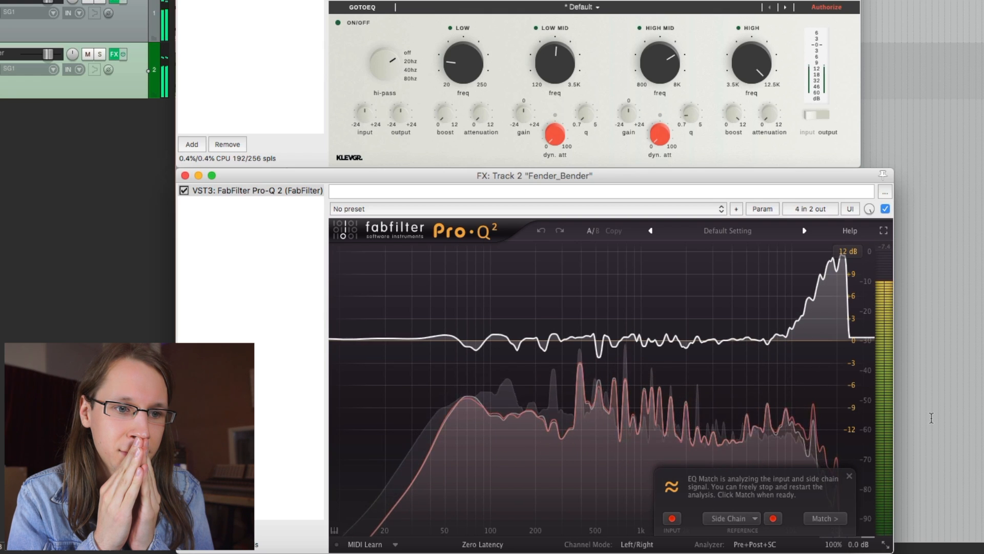
{"action": "left_click", "coordinate": [825, 517]}
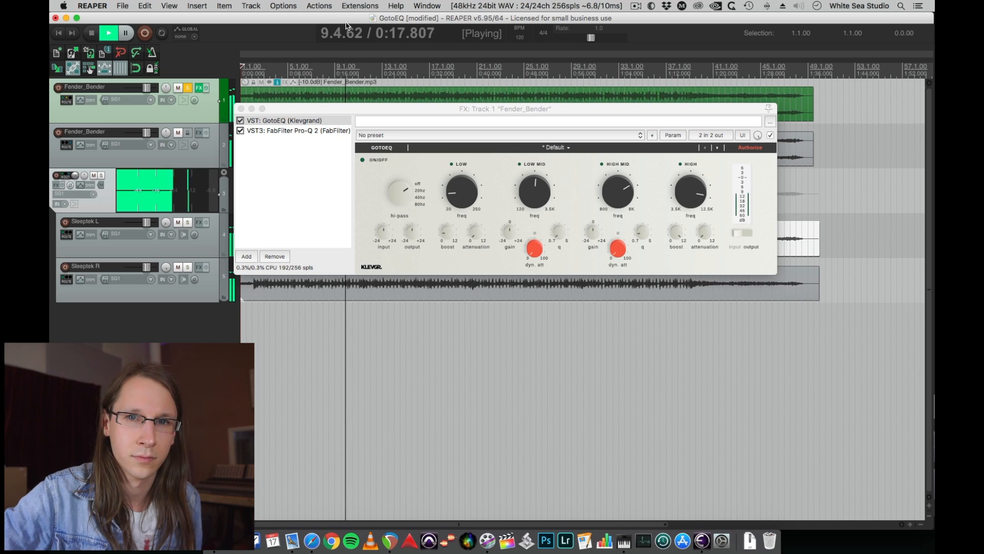
Compare GotoEQ on track 1 with the Sleeptek group on track 3 by alternating their solos, and stop playback.
{"action": "key", "text": "F6"}
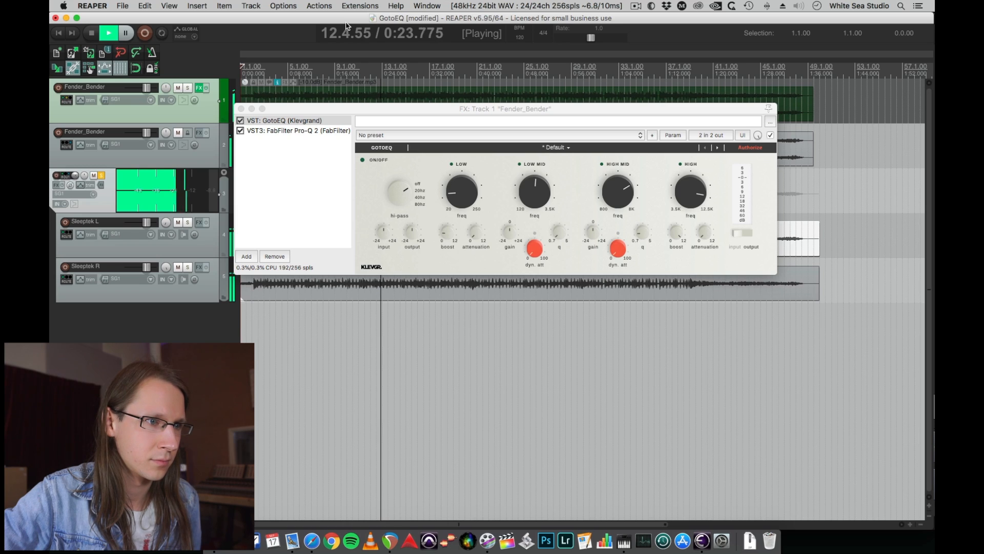
{"action": "key", "text": "F6"}
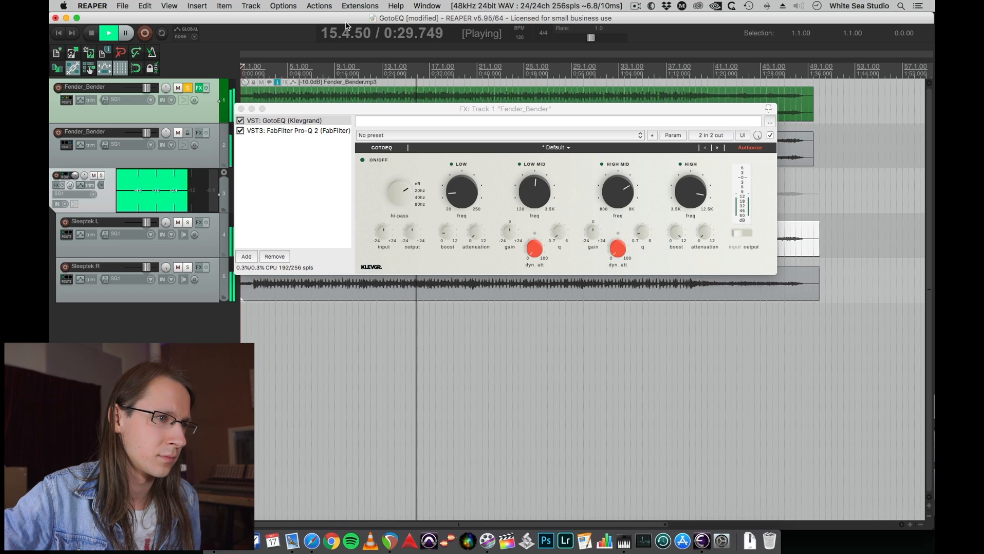
{"action": "key", "text": "F6"}
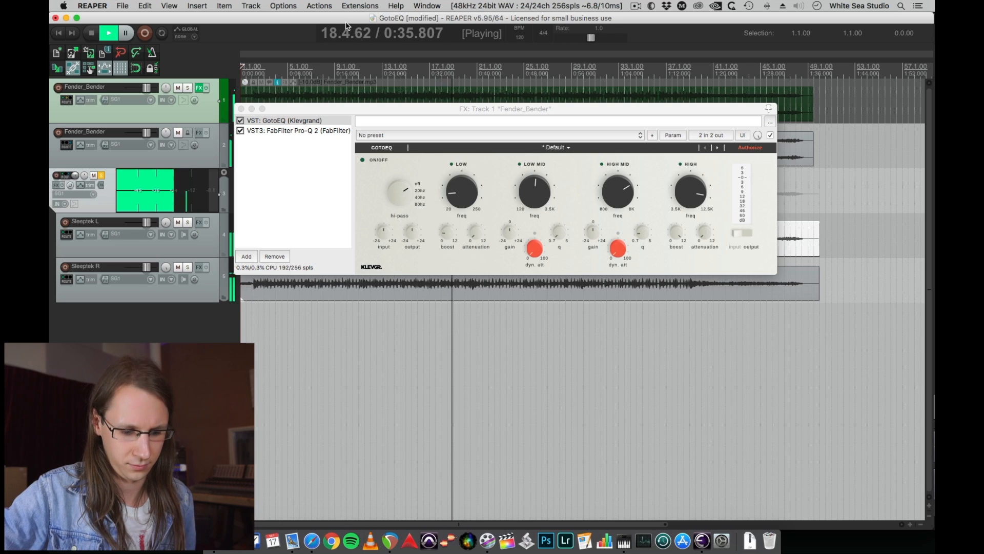
{"action": "key", "text": "F6"}
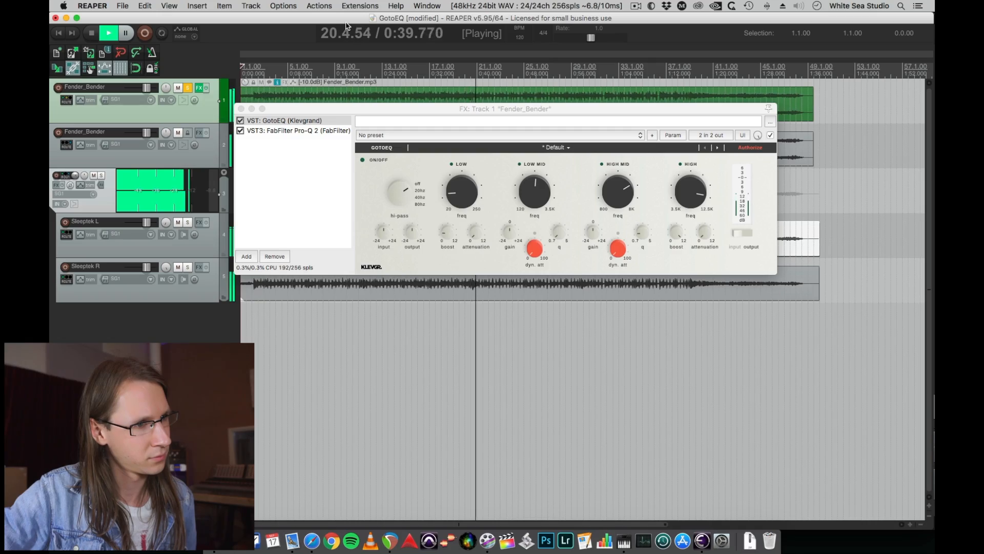
{"action": "key", "text": "space"}
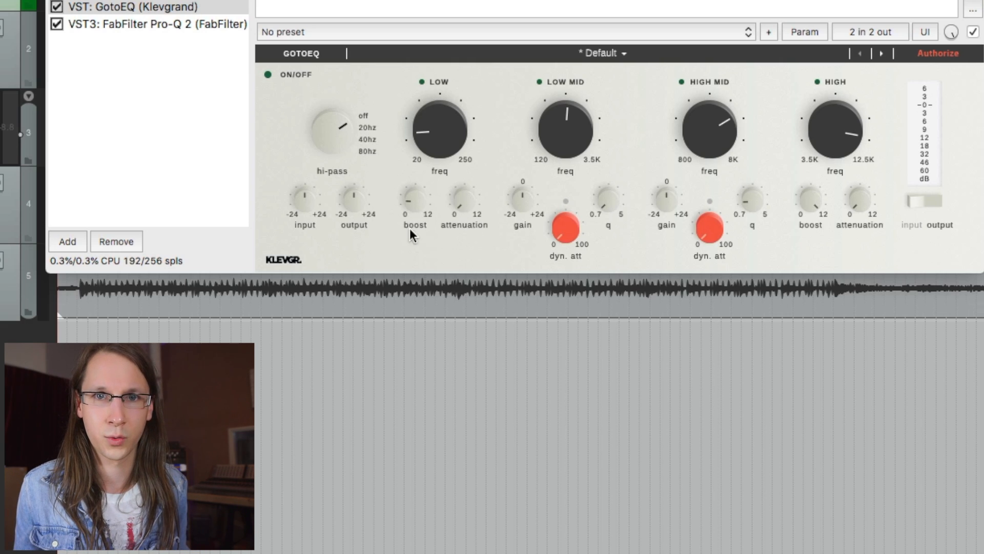
{"action": "left_click", "coordinate": [570, 231]}
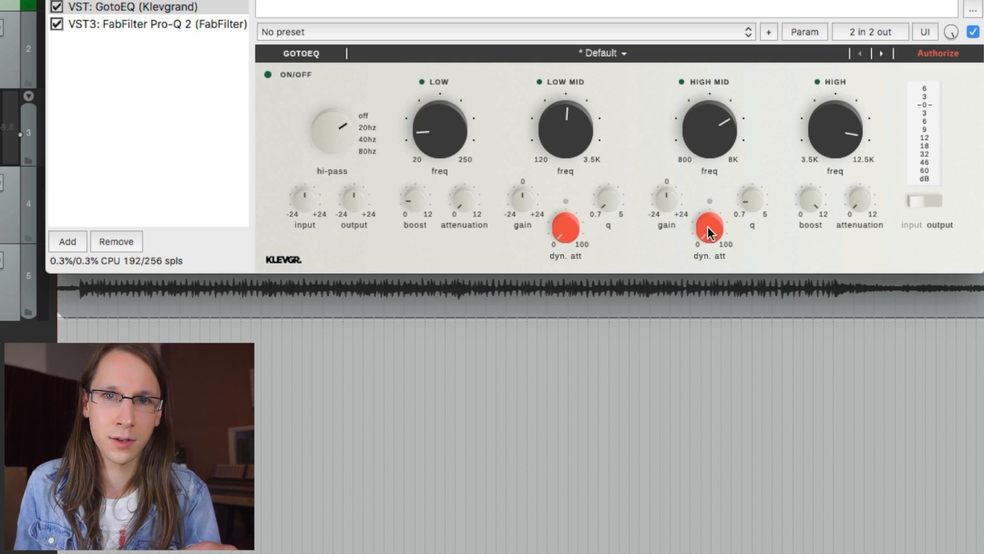